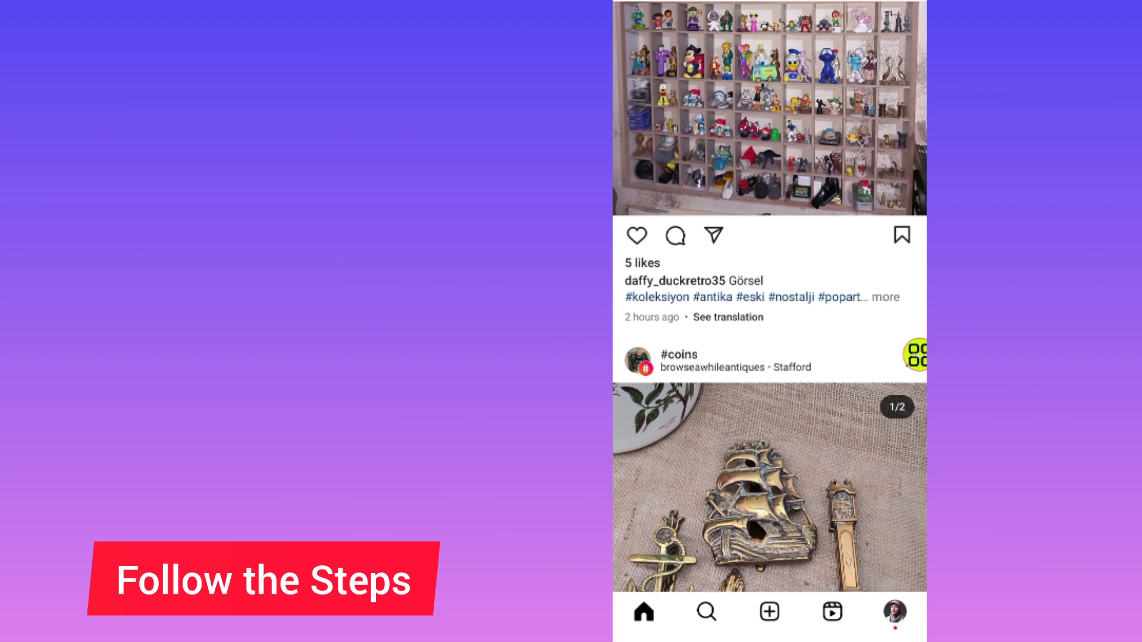
scroll(769, 322, up, 5)
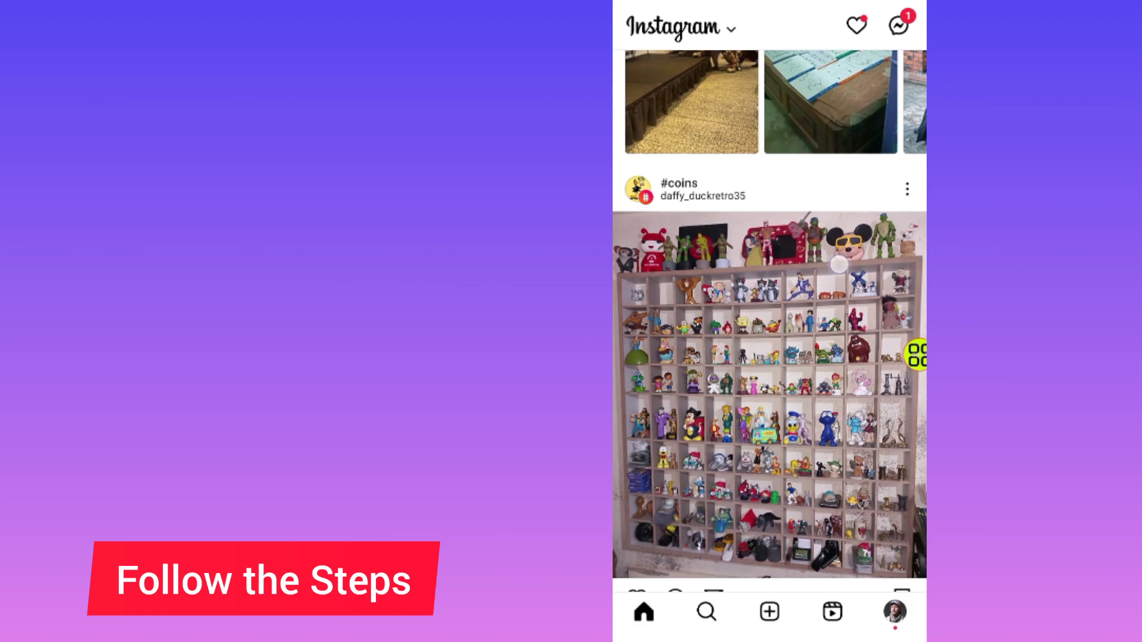
scroll(769, 357, down, 5)
mouse_move(918, 355)
mouse_down()
mouse_move(904, 42)
mouse_move(906, 85)
mouse_up()
Open the direct messages inbox from the feed and scroll through the chat list
click(899, 27)
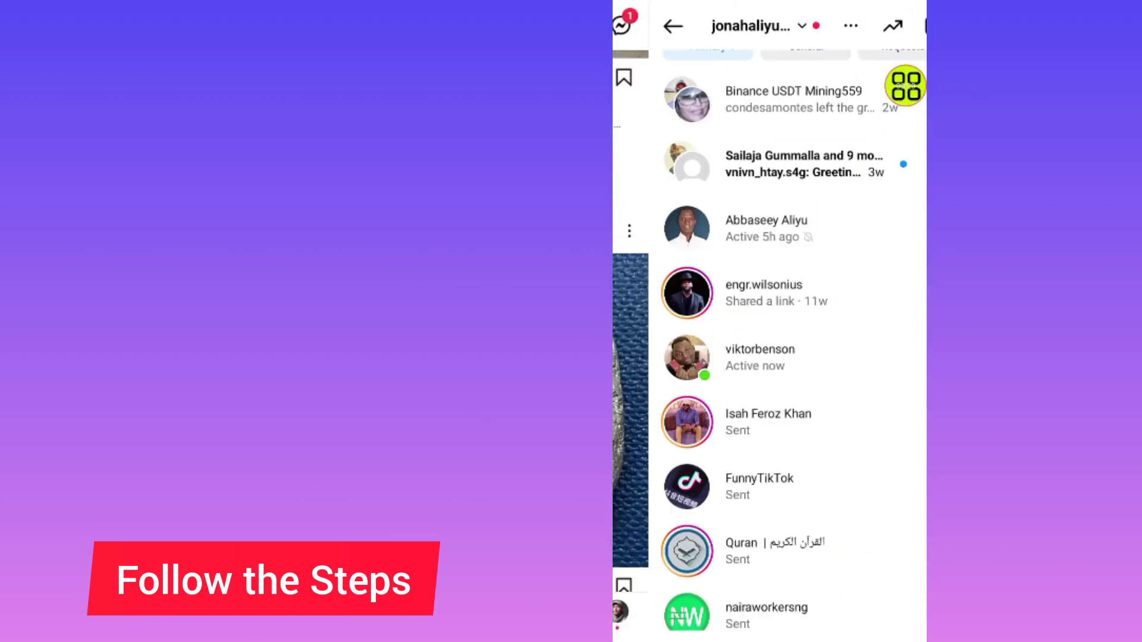
scroll(838, 386, down, 3)
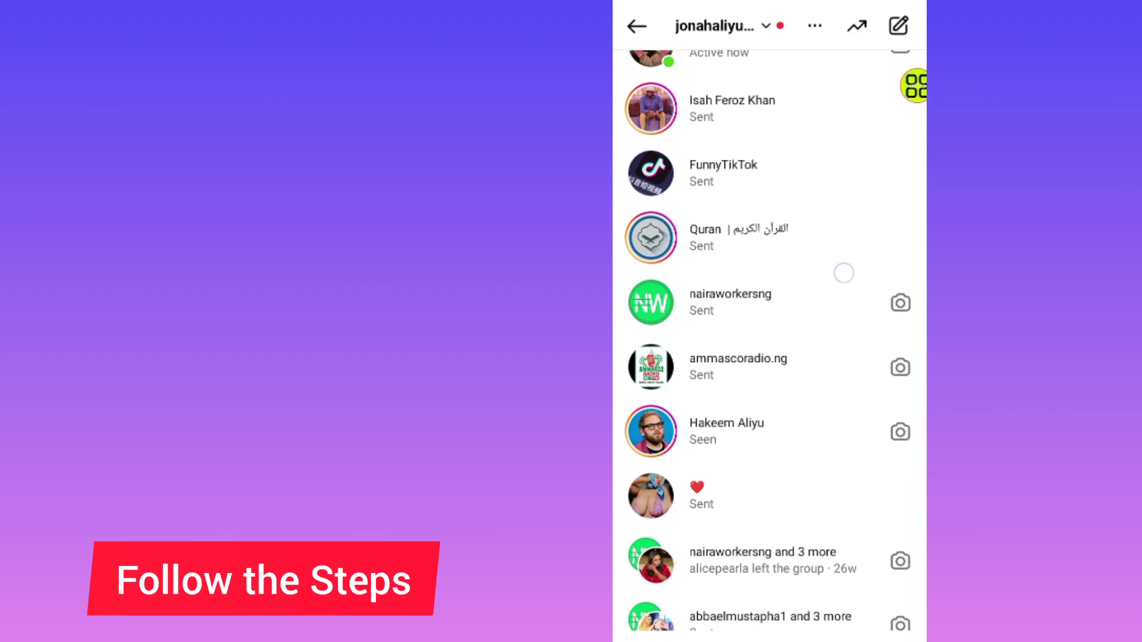
scroll(845, 270, up, 1)
scroll(830, 372, down, 1)
scroll(821, 251, up, 5)
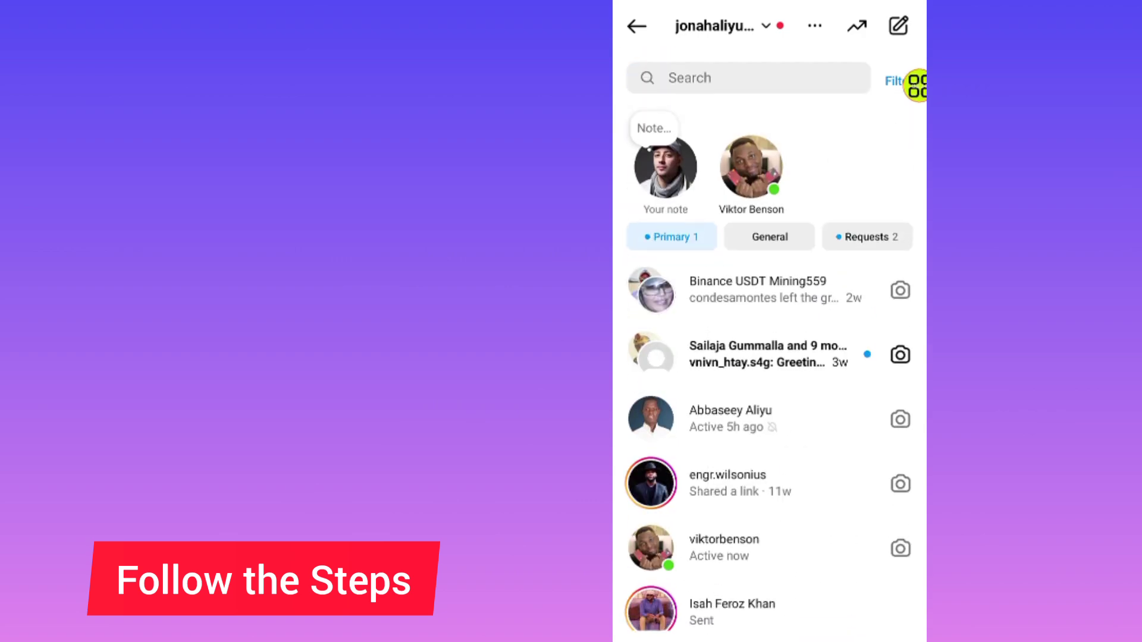
mouse_move(916, 85)
mouse_down()
mouse_move(905, 34)
mouse_move(848, 174)
mouse_move(727, 67)
mouse_move(906, 78)
mouse_up()
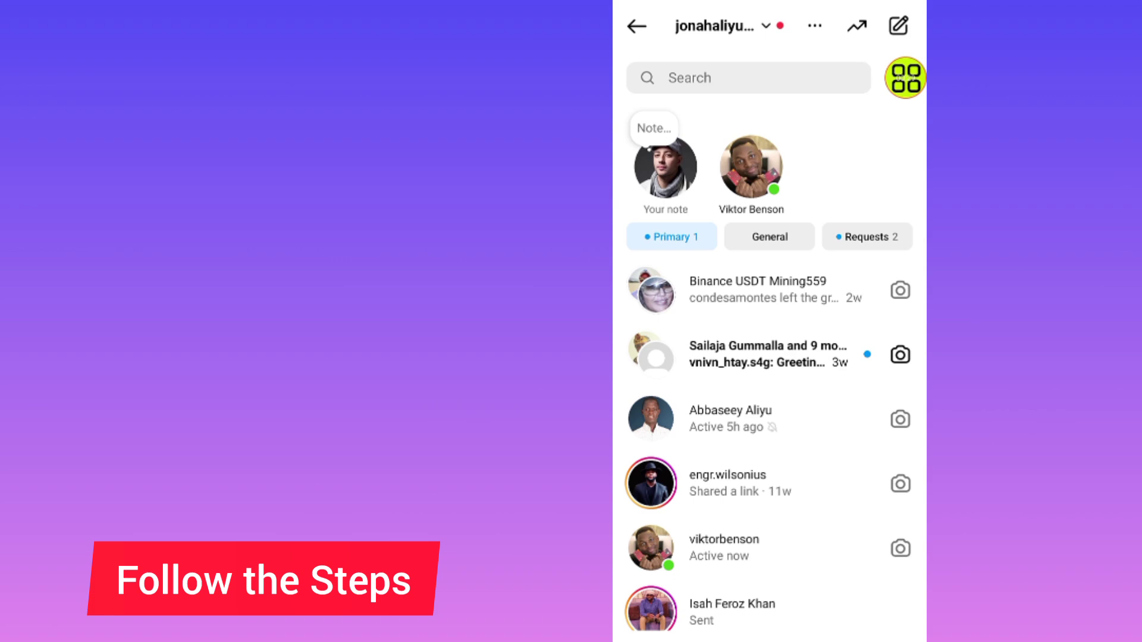
scroll(826, 500, down, 3)
scroll(844, 343, down, 2)
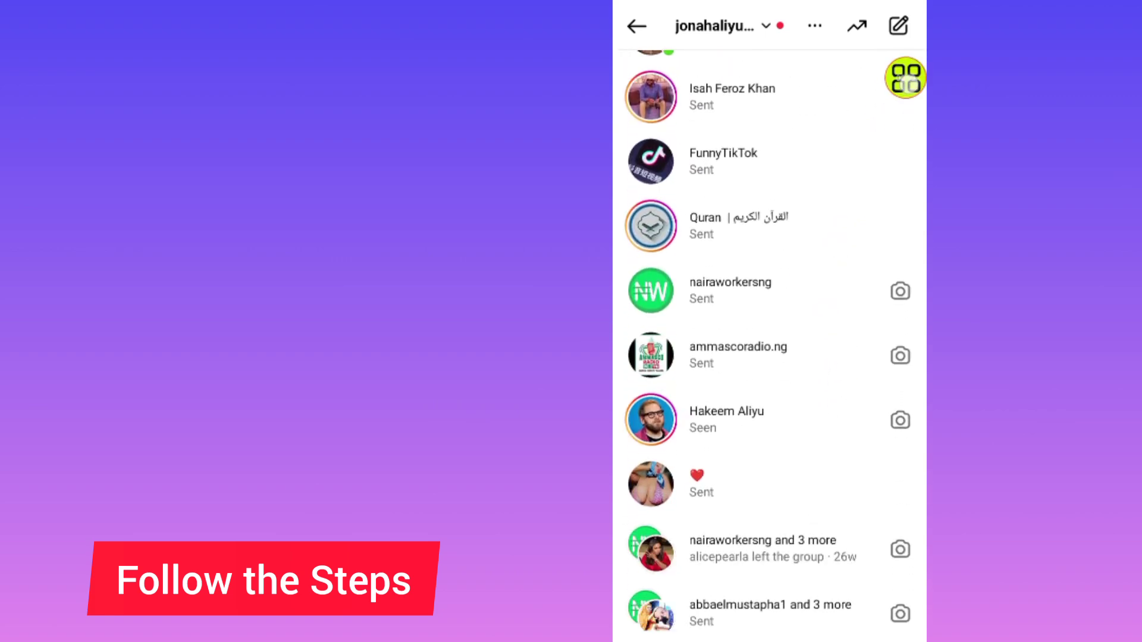
mouse_move(906, 77)
mouse_down()
mouse_move(811, 273)
mouse_move(796, 247)
mouse_move(708, 268)
mouse_move(905, 265)
mouse_move(892, 127)
mouse_move(771, 20)
mouse_move(806, 24)
mouse_up()
Open the nairaworkersng conversation and its chat details page
click(732, 289)
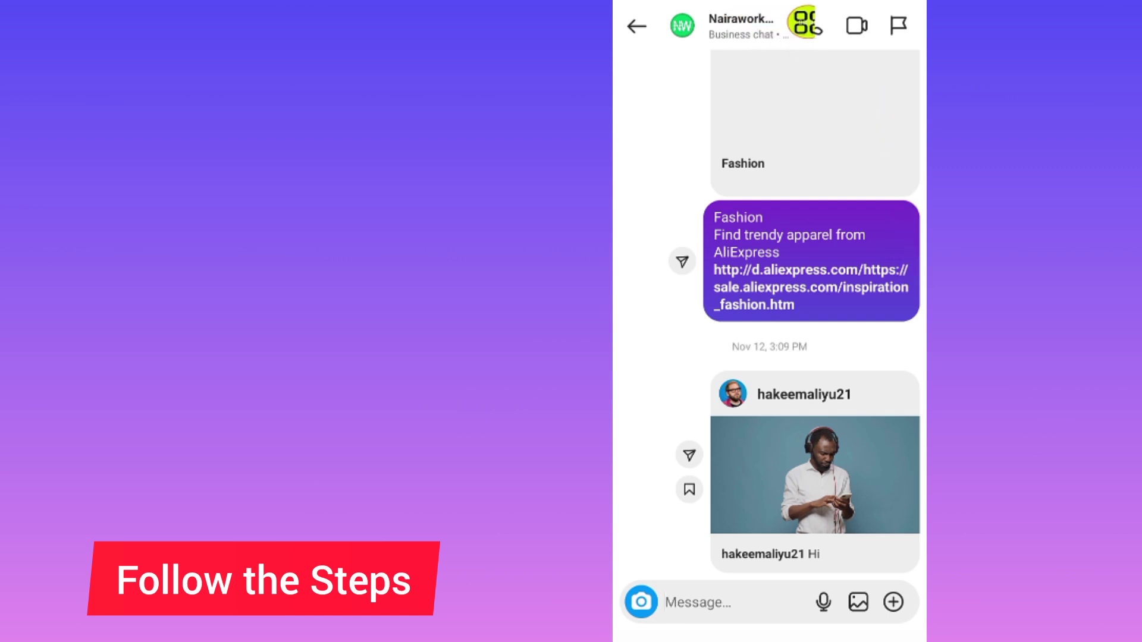
click(806, 23)
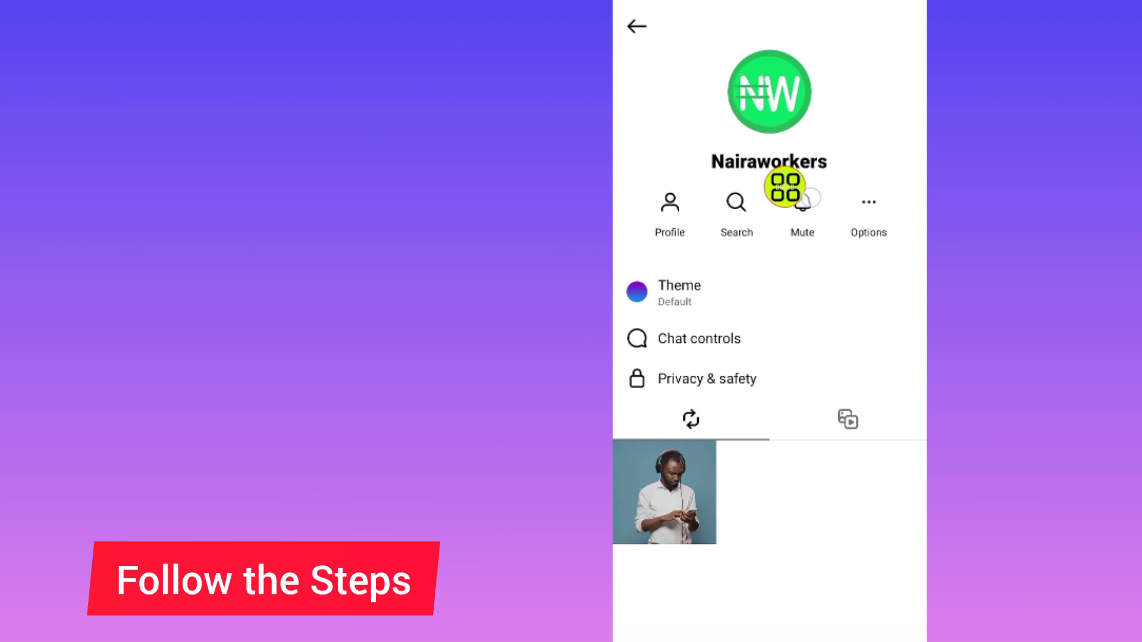
mouse_move(785, 206)
mouse_down()
mouse_move(851, 254)
mouse_move(906, 262)
mouse_up()
Mute calls from Nairaworkers until changed, then close the Notifications sheet
click(816, 214)
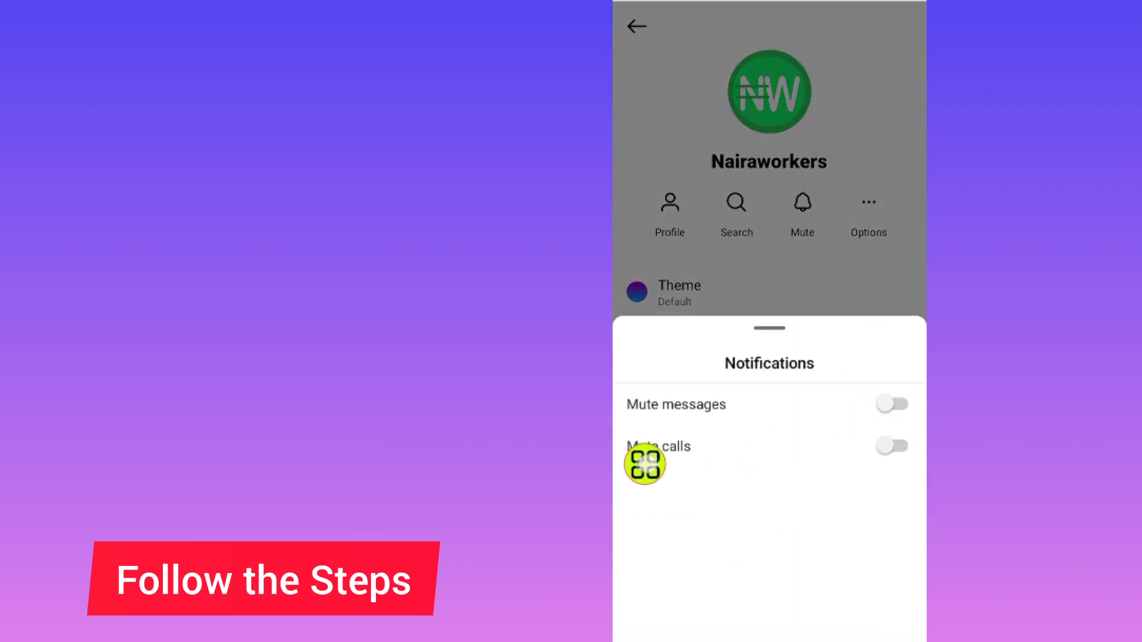
click(893, 446)
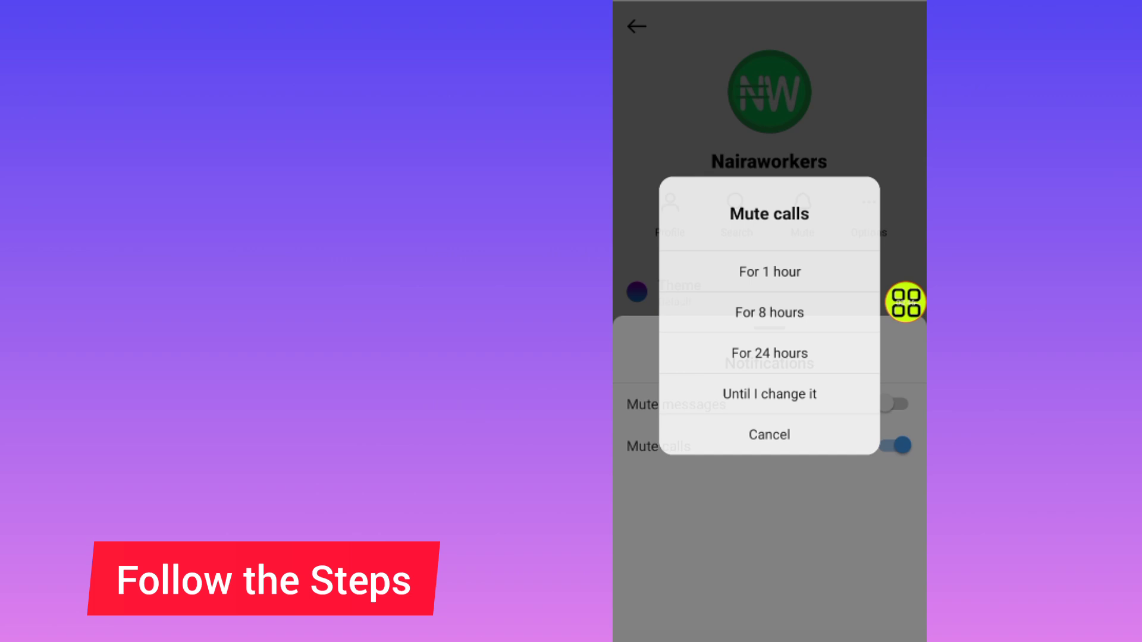
click(905, 392)
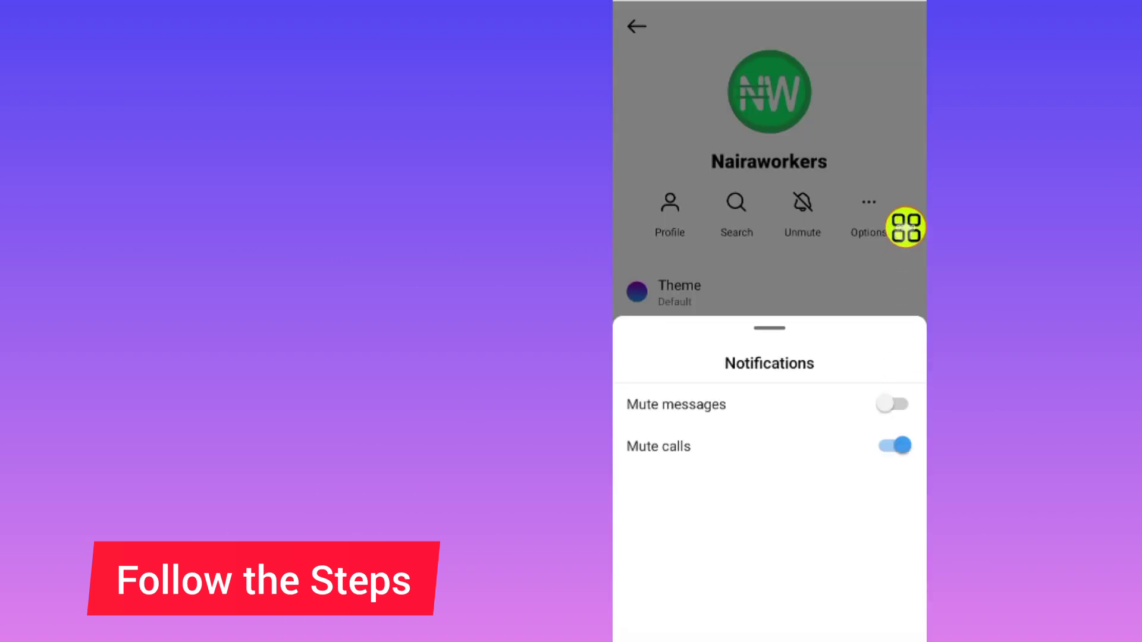
click(906, 227)
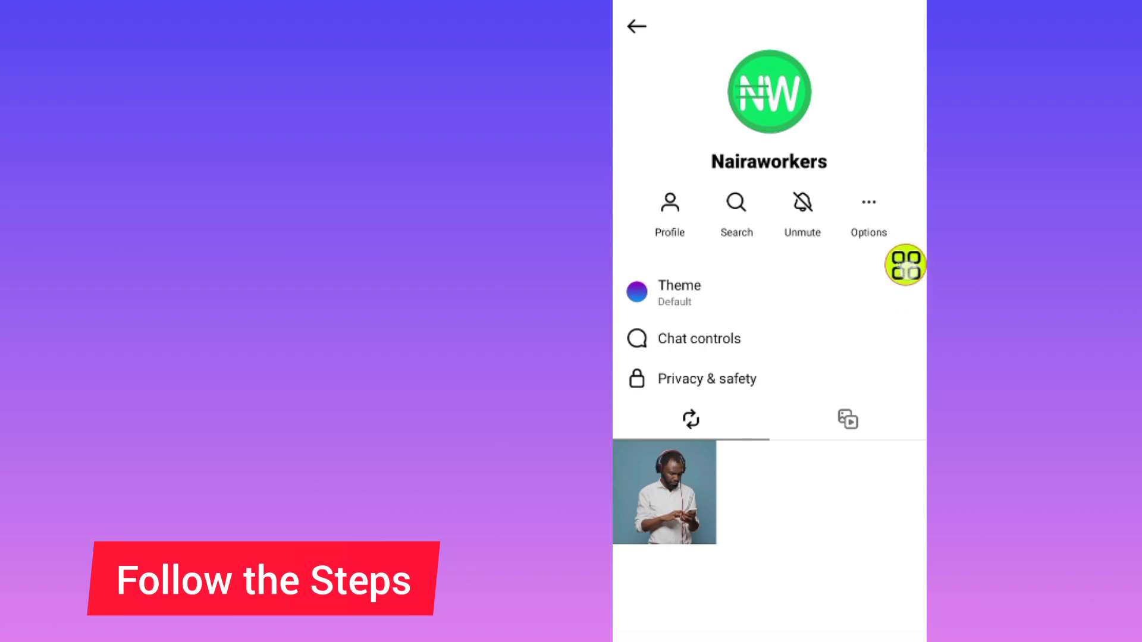
Go back through the chat and inbox to the home feed, then open your own profile
click(636, 26)
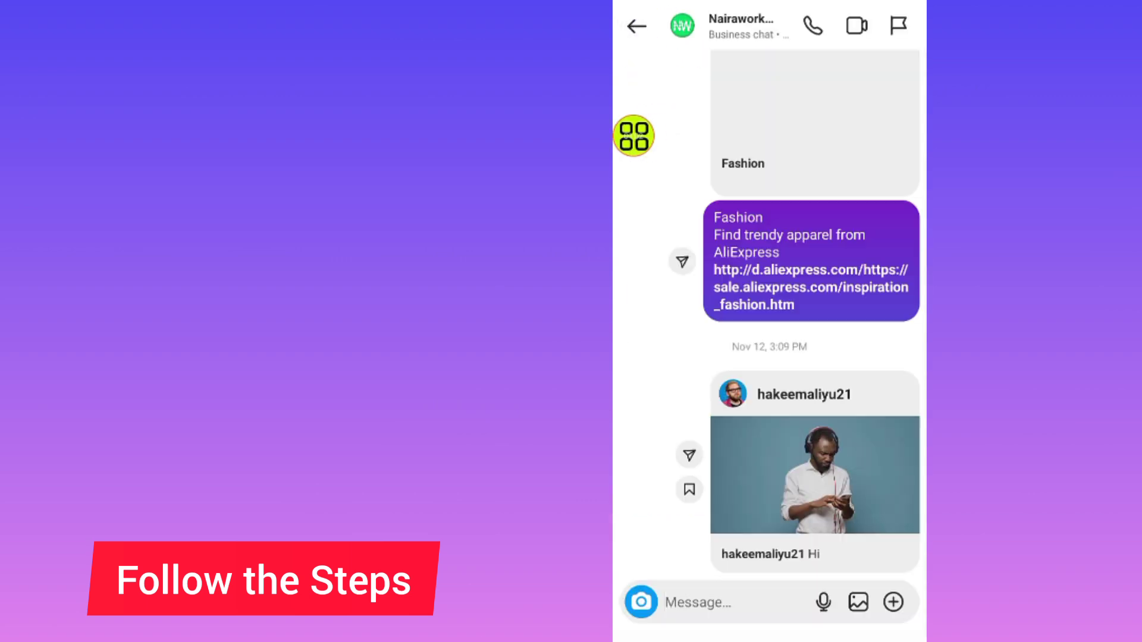
click(636, 26)
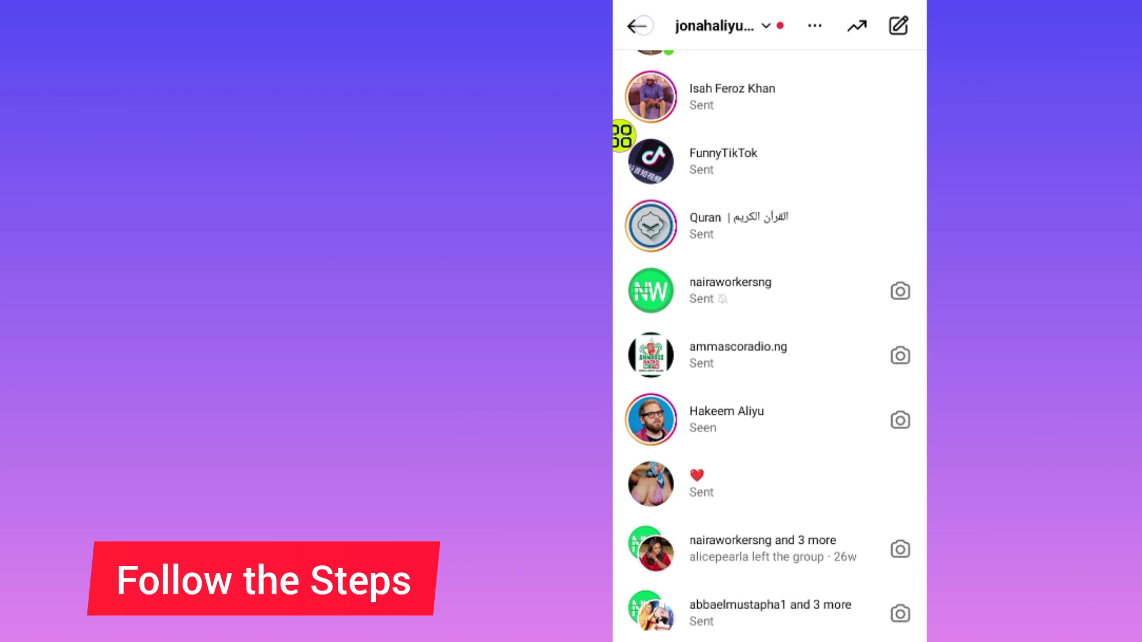
click(636, 26)
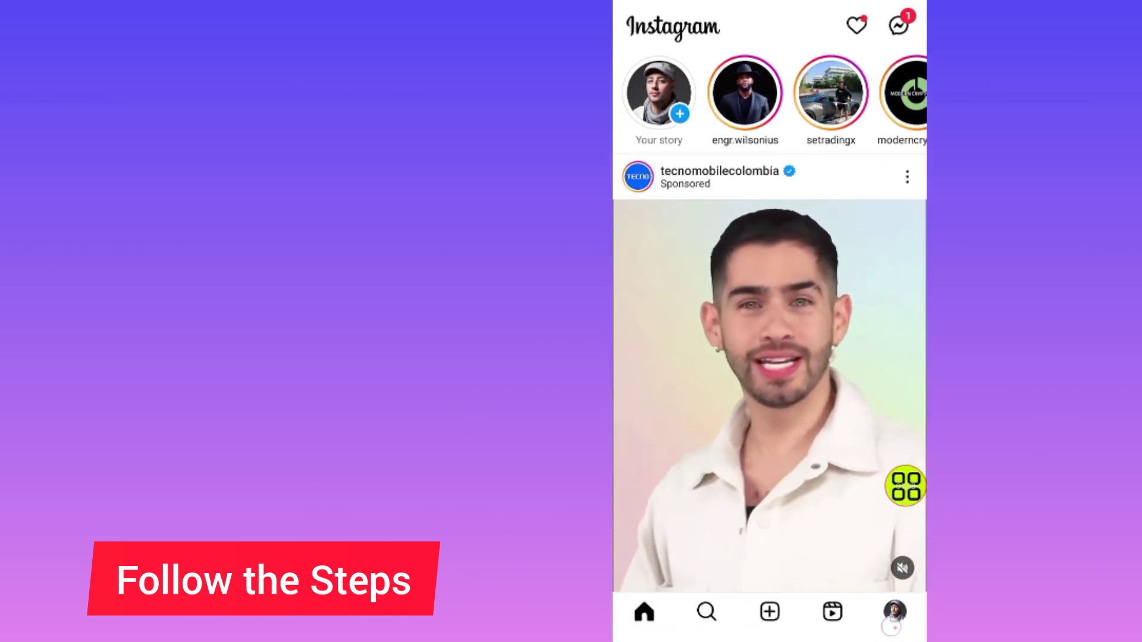
click(892, 624)
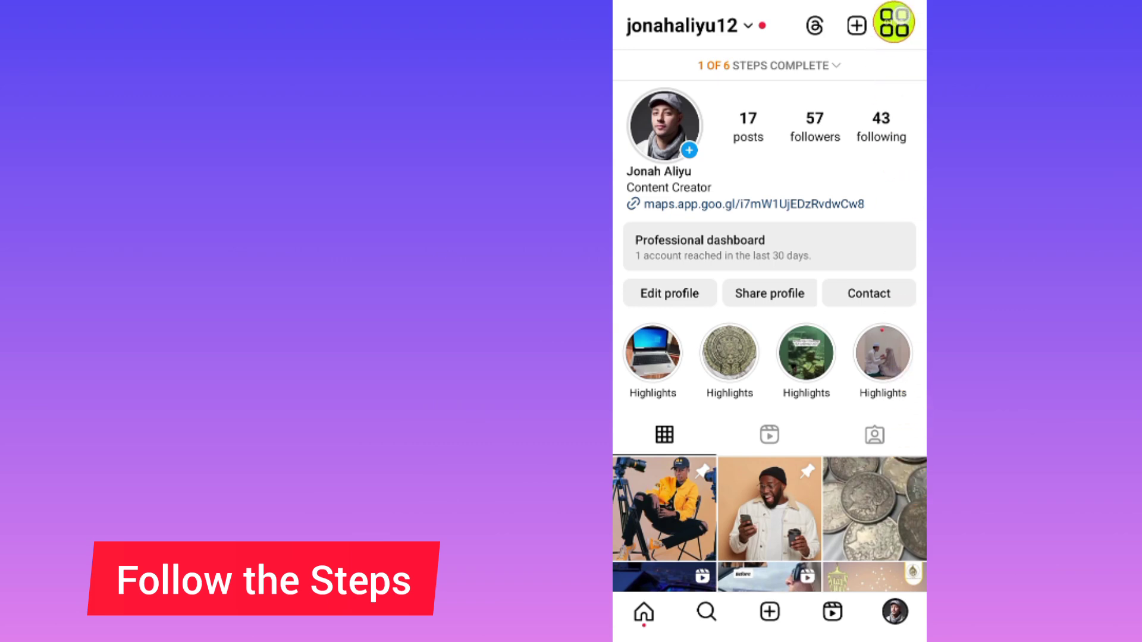
Open Notifications under Settings and activity
click(899, 25)
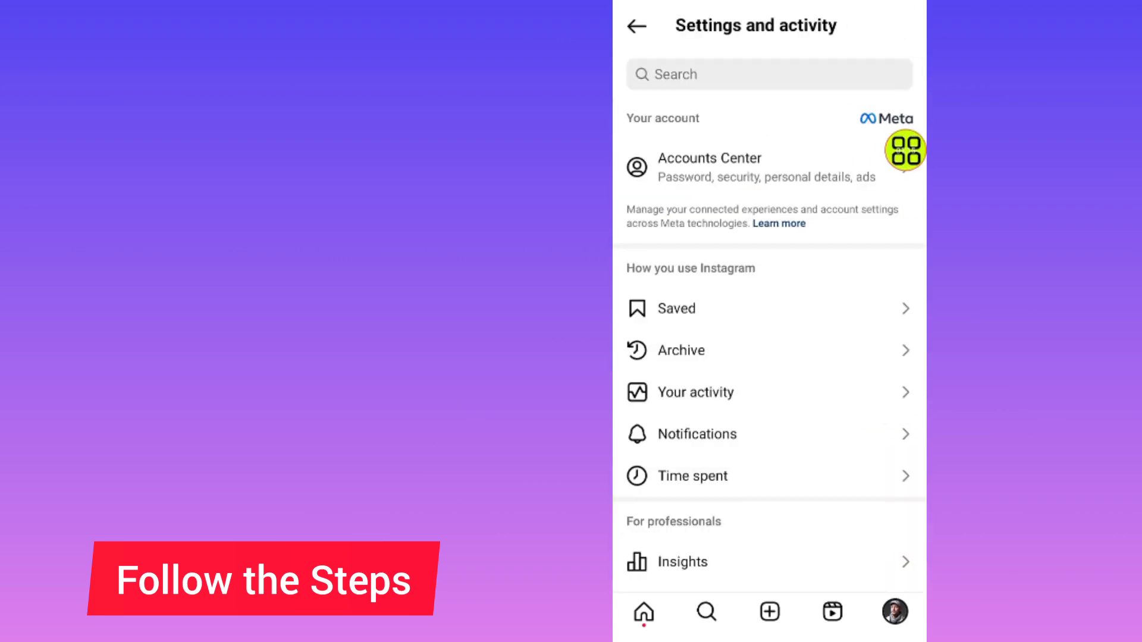
scroll(845, 293, down, 2)
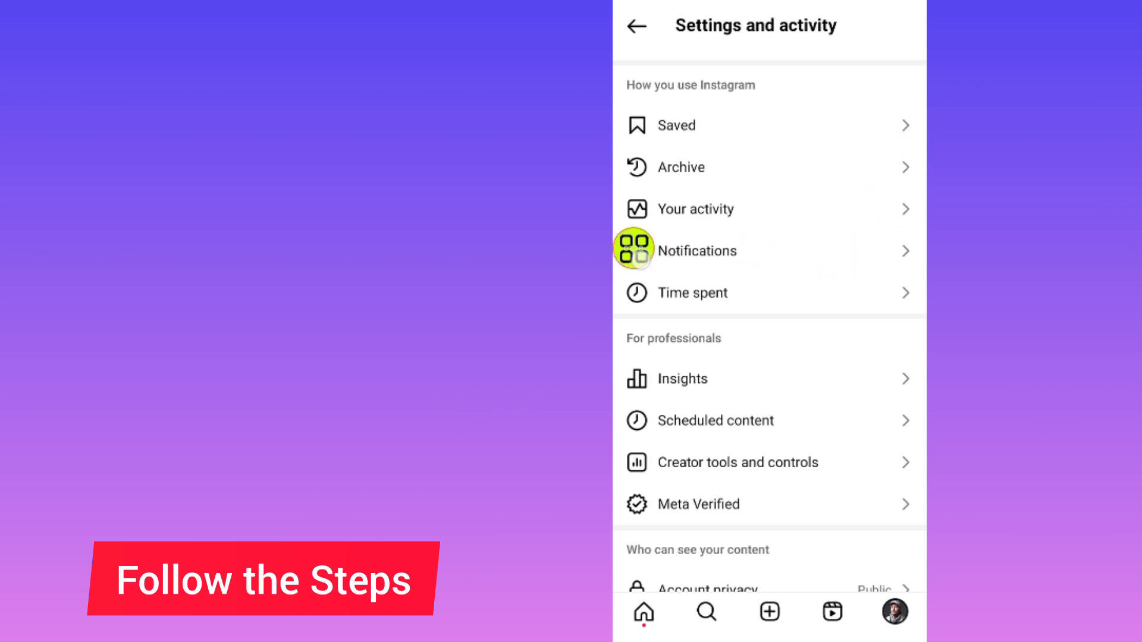
click(898, 248)
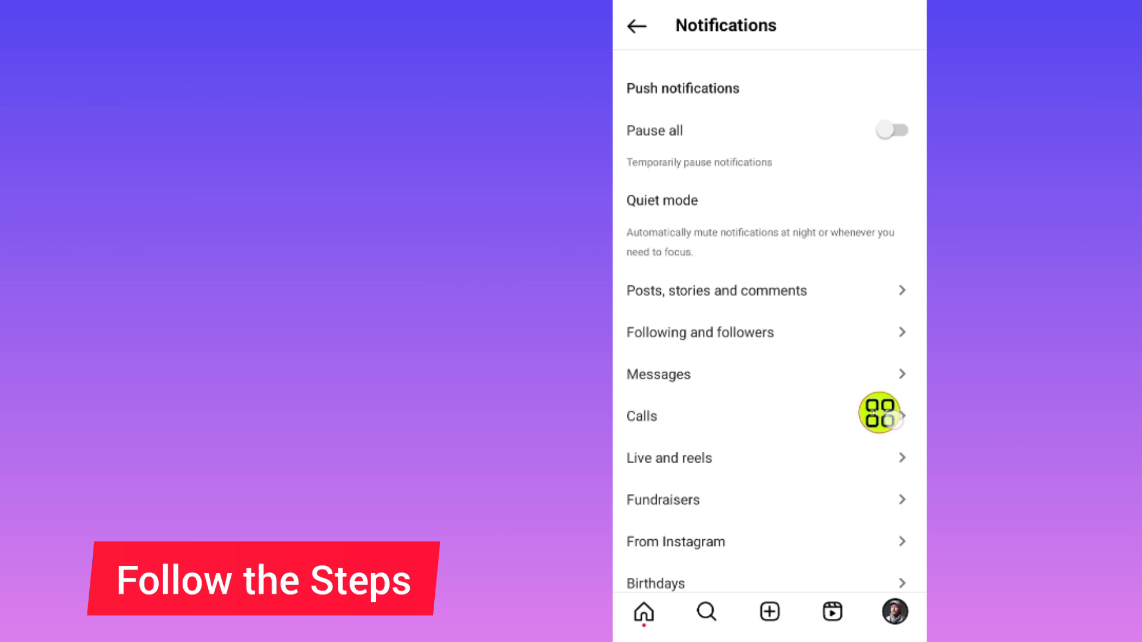
Open the Calls notification settings, where video chats are allowed from everyone
click(704, 416)
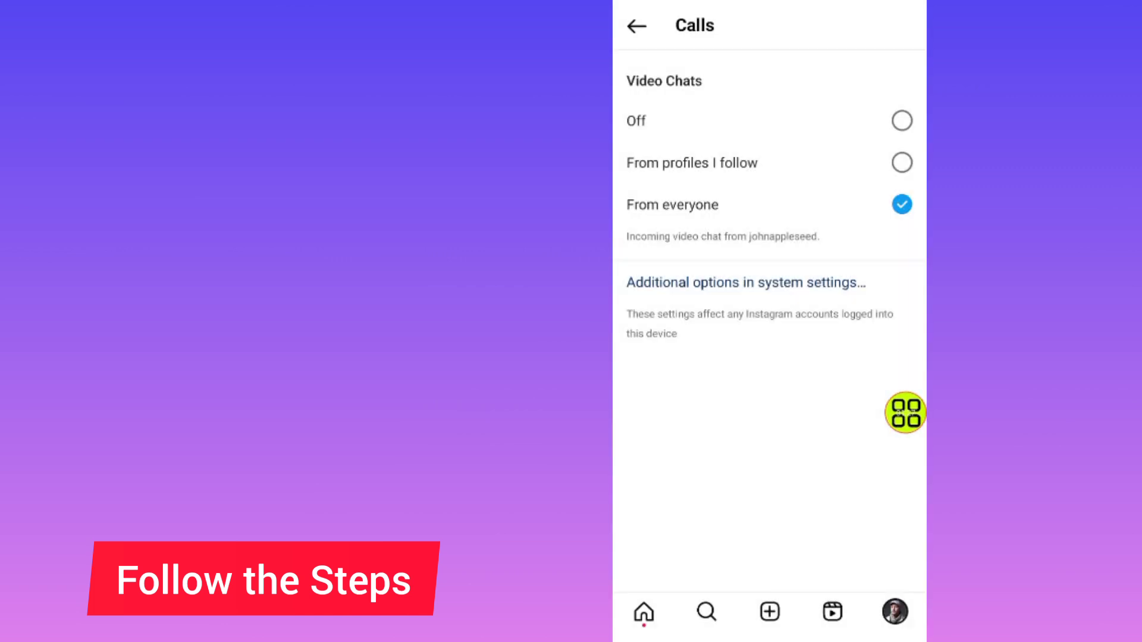
click(906, 412)
click(856, 441)
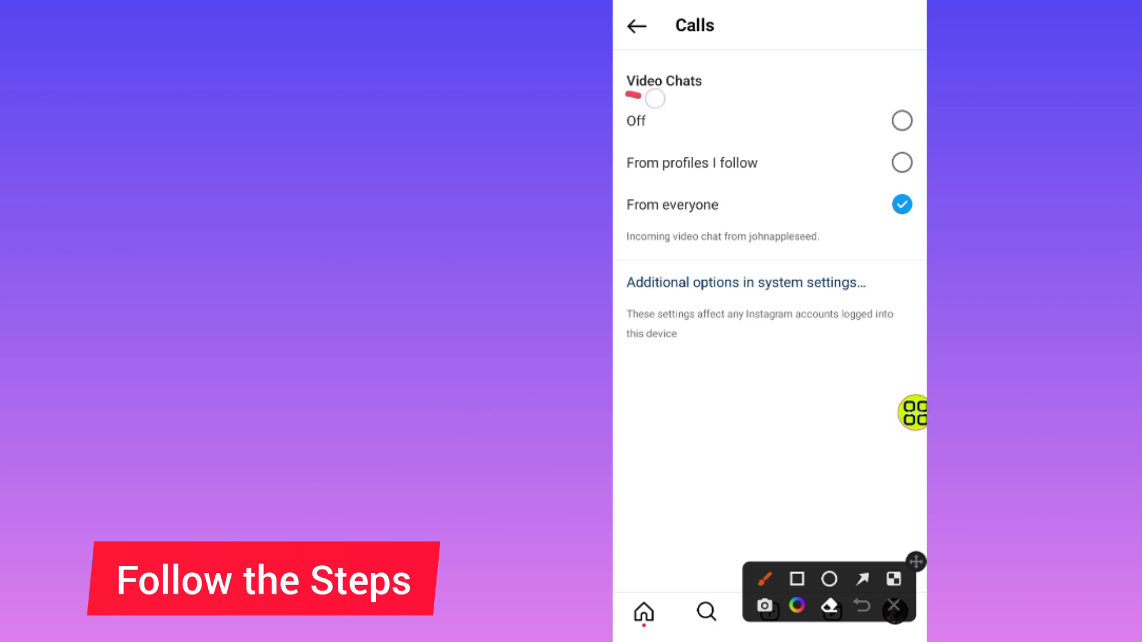
drag(655, 99, 731, 64)
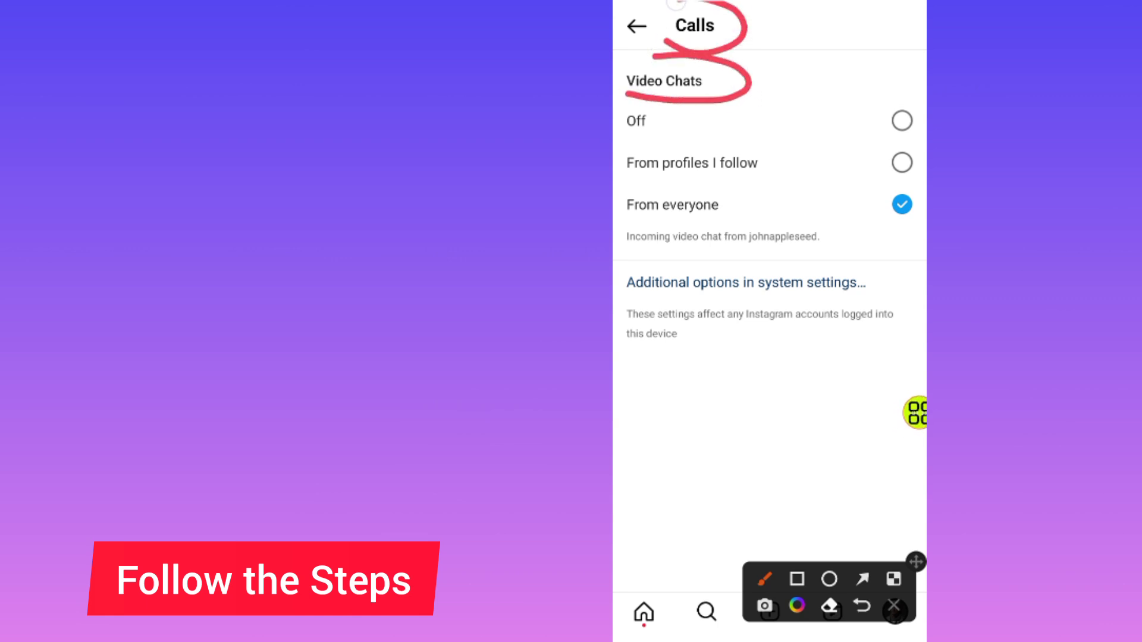
drag(628, 117, 695, 126)
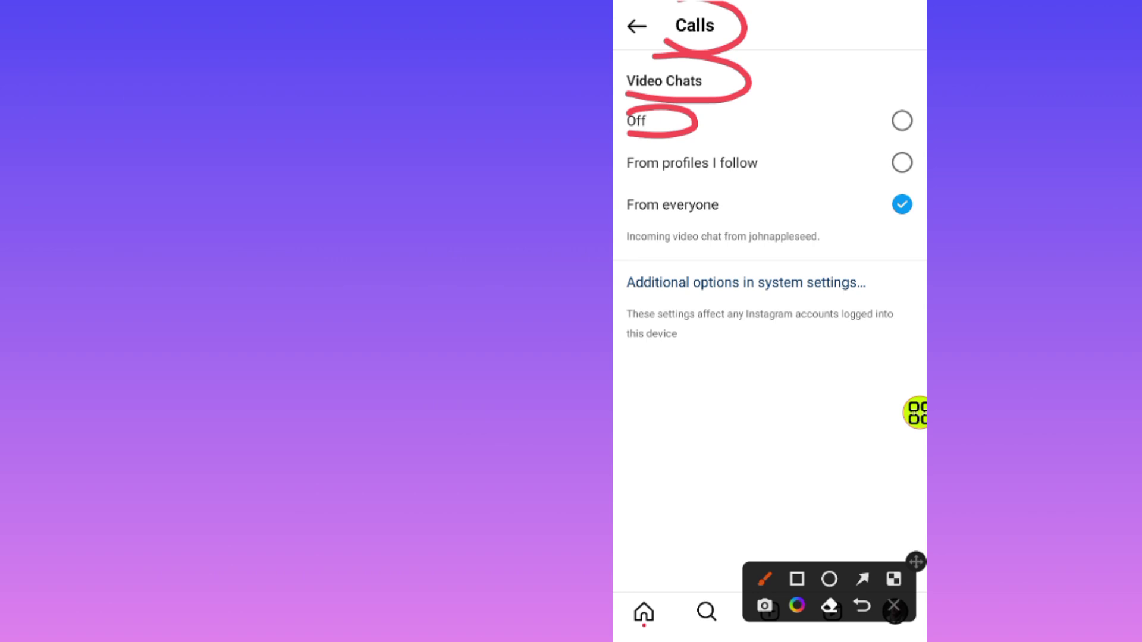
click(893, 606)
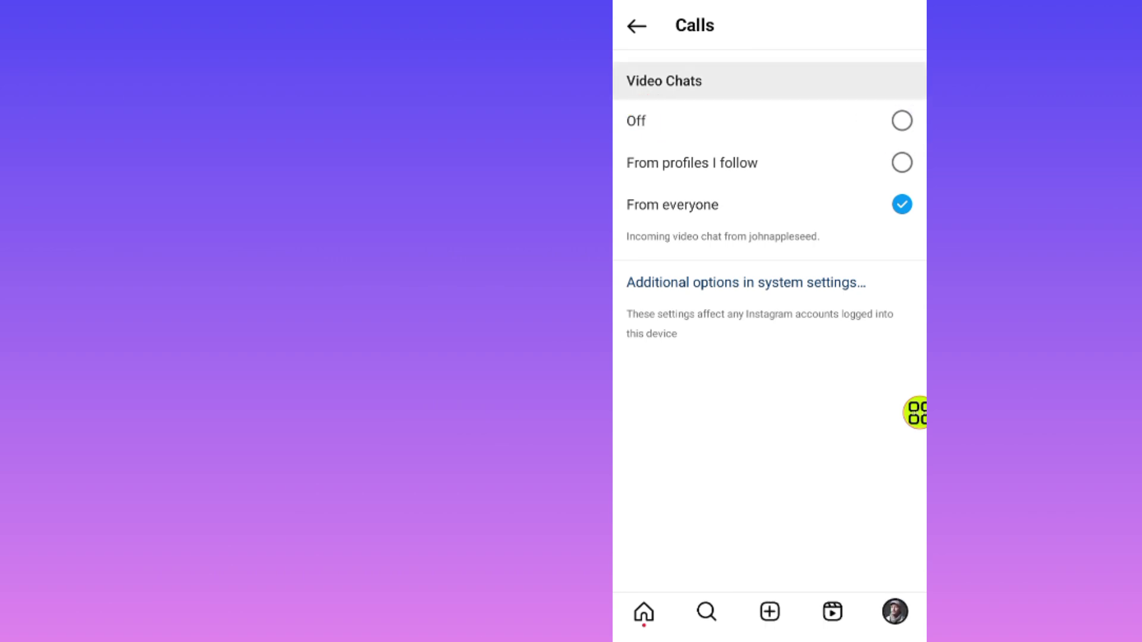
Set Video Chats notifications to Off and confirm Turn off
click(902, 121)
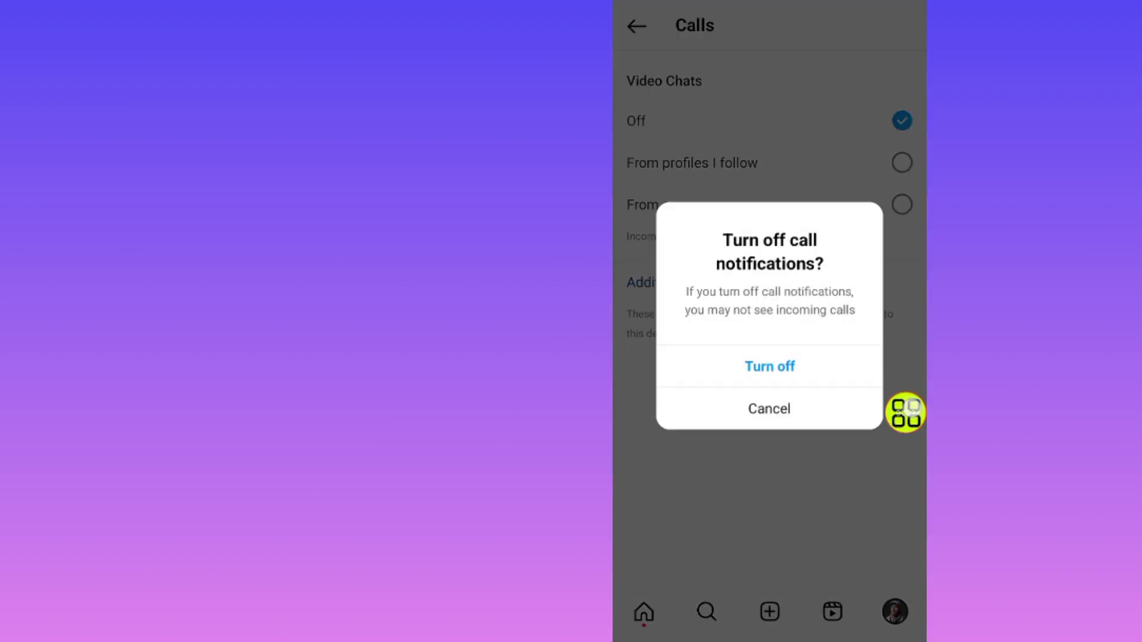
click(830, 362)
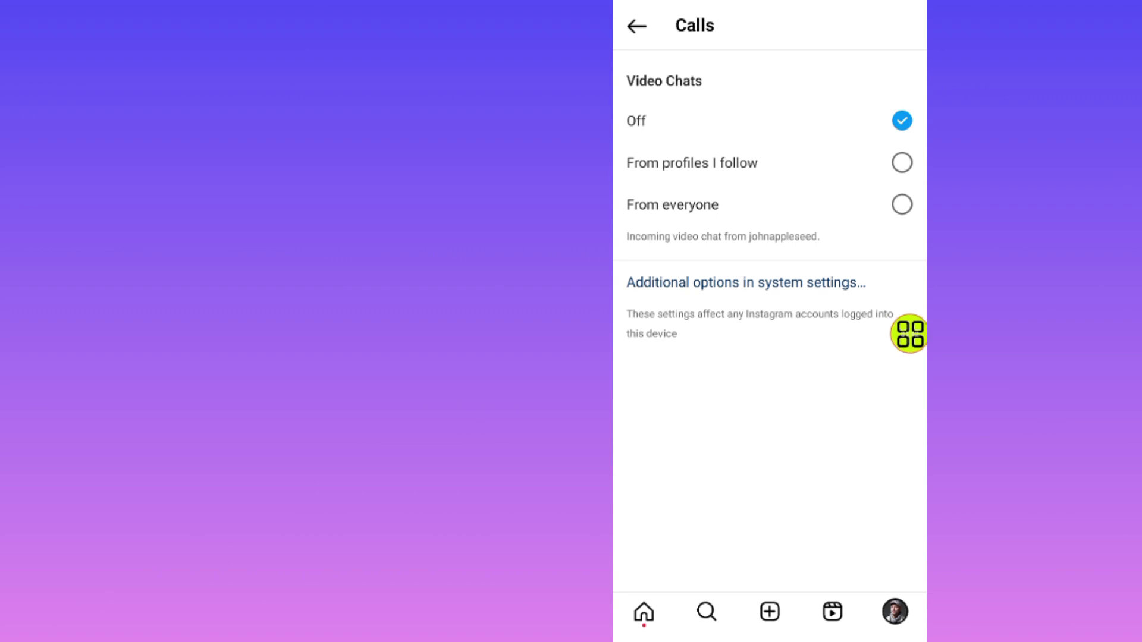